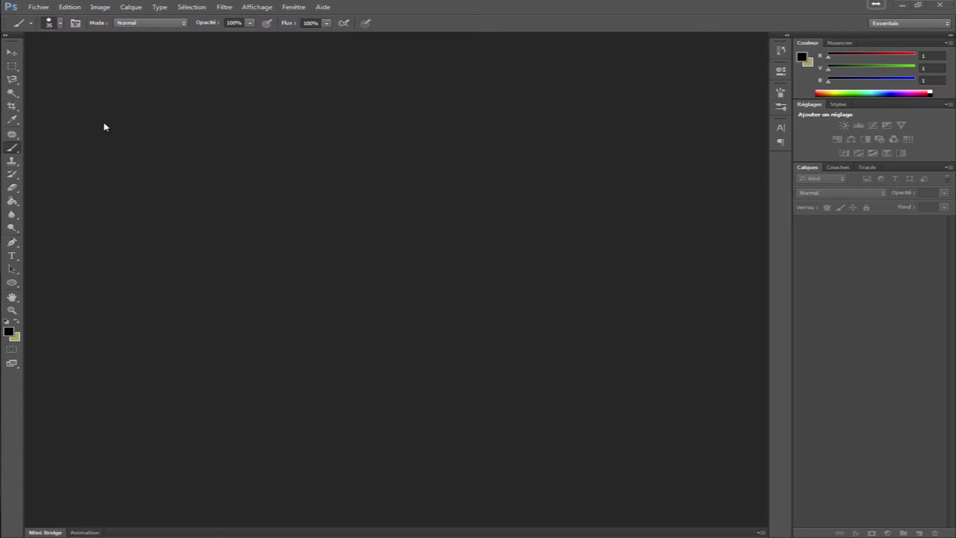
Open the photo DSC04333-38.jpg and enter Quick Mask mode with the Brush tool selected.
click(38, 7)
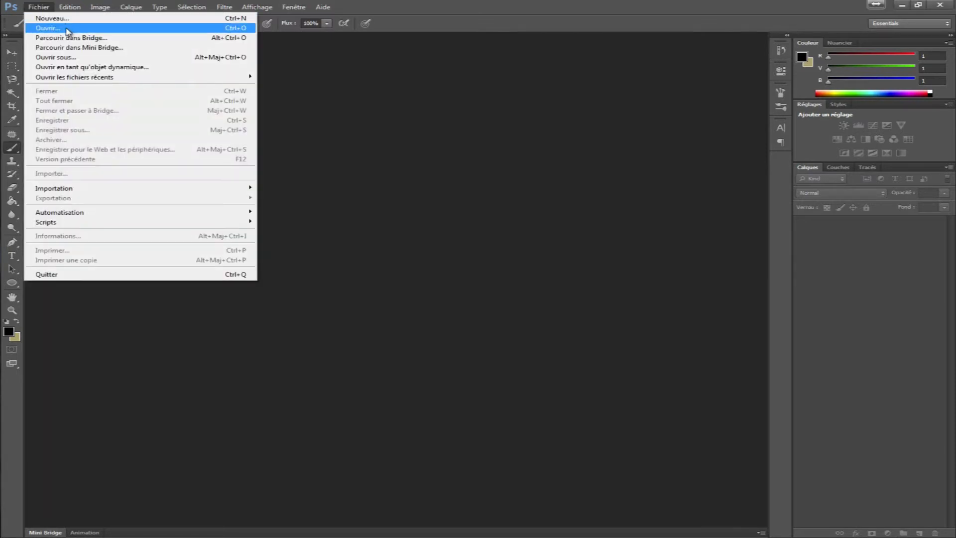
click(66, 28)
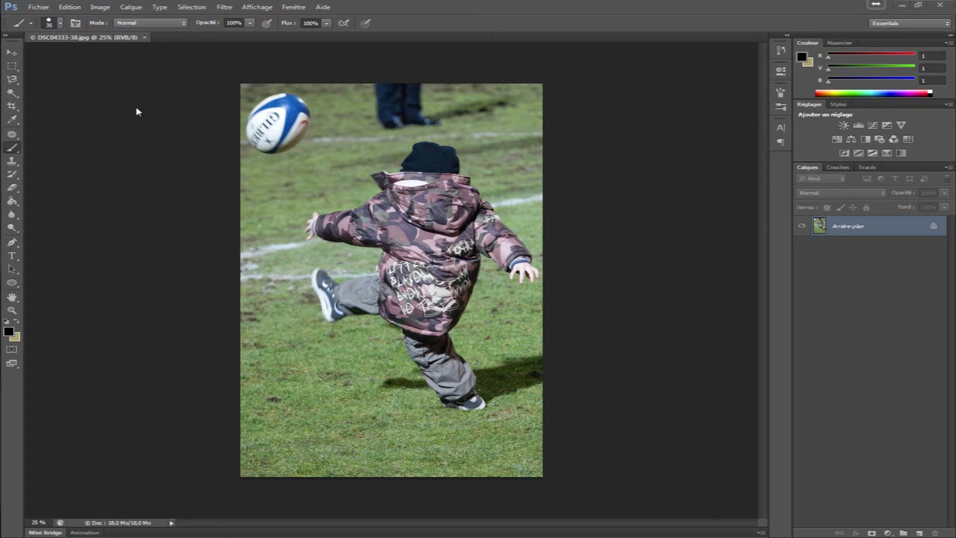
click(18, 147)
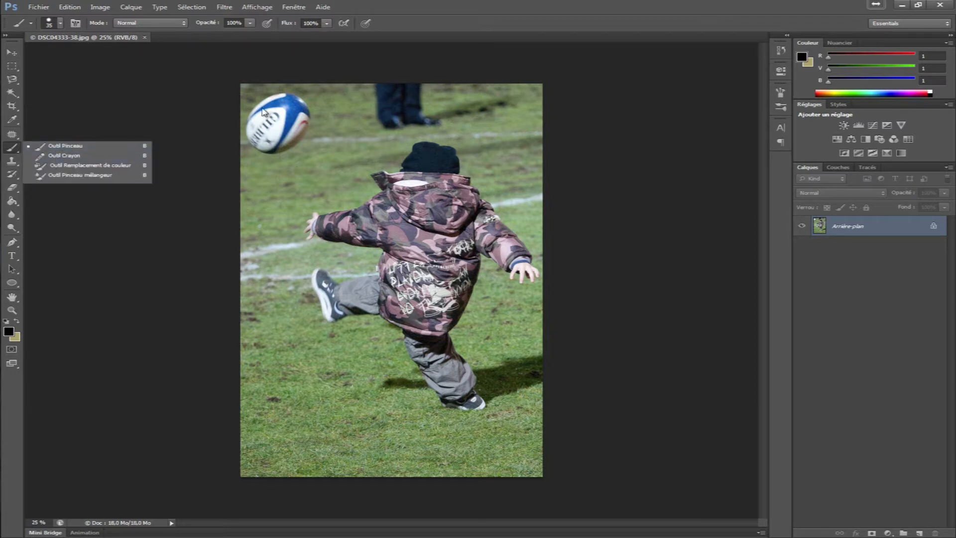
click(42, 147)
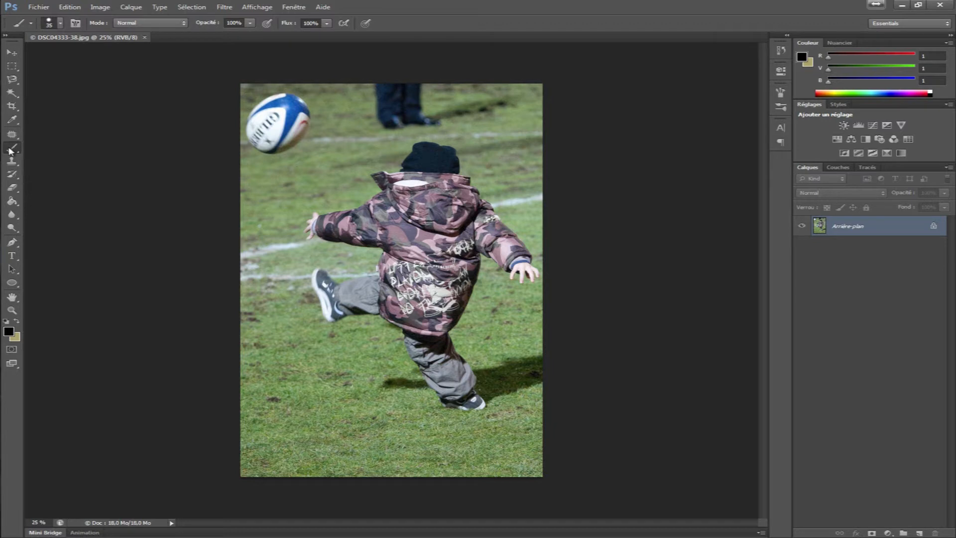
click(12, 350)
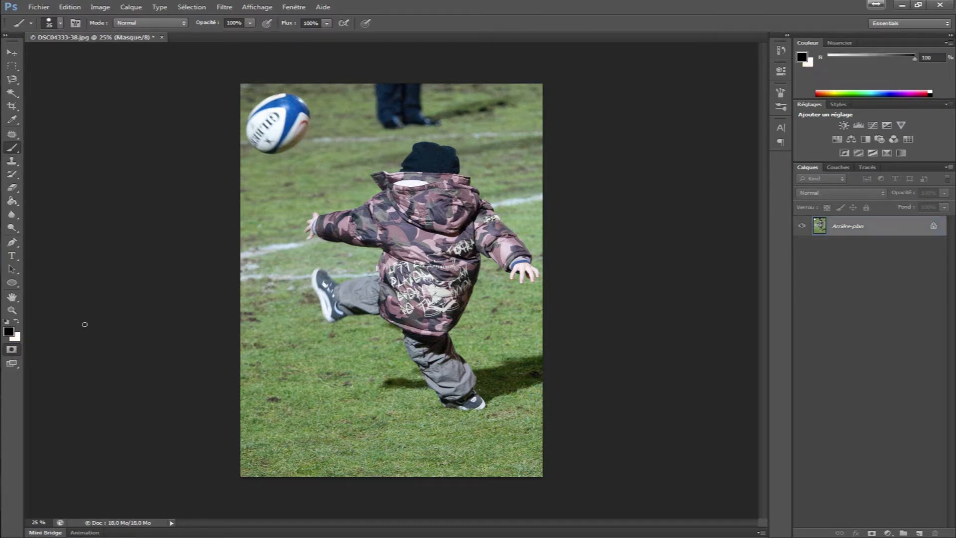
Set the brush size to 106 px and paint the quick mask over the rugby ball.
right_click(292, 115)
drag(324, 135, 351, 133)
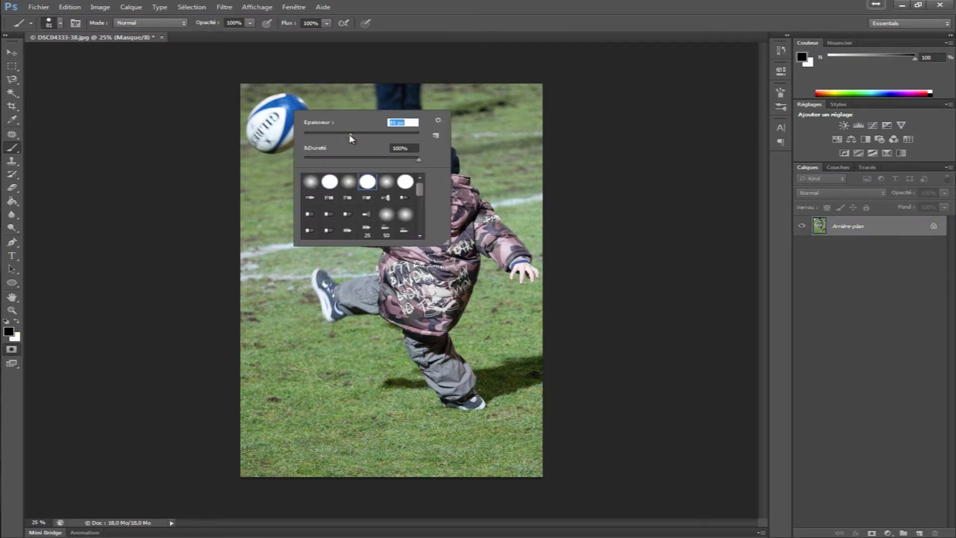
drag(350, 133, 364, 133)
click(277, 108)
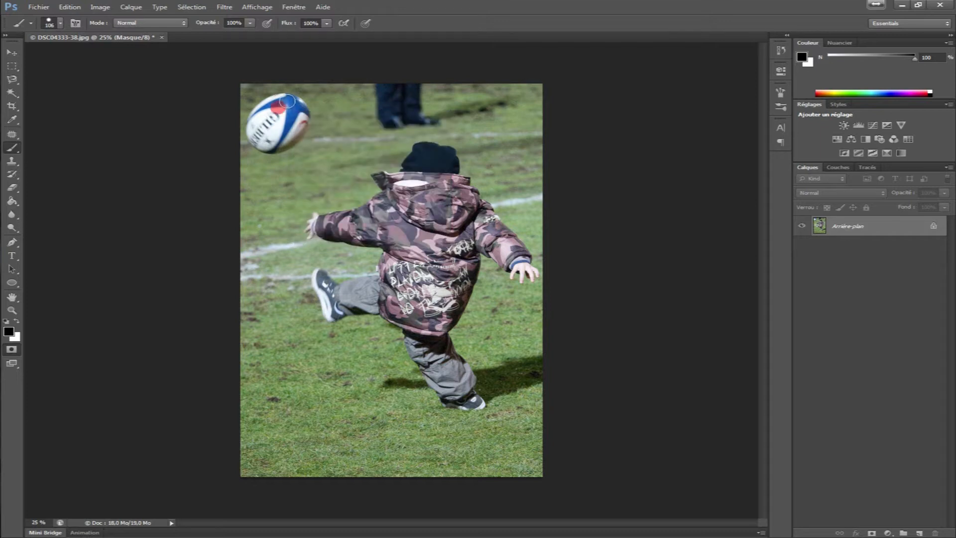
mouse_move(287, 101)
mouse_down()
mouse_move(257, 116)
mouse_move(259, 142)
mouse_move(275, 144)
mouse_move(298, 126)
mouse_move(301, 114)
mouse_move(283, 102)
mouse_up()
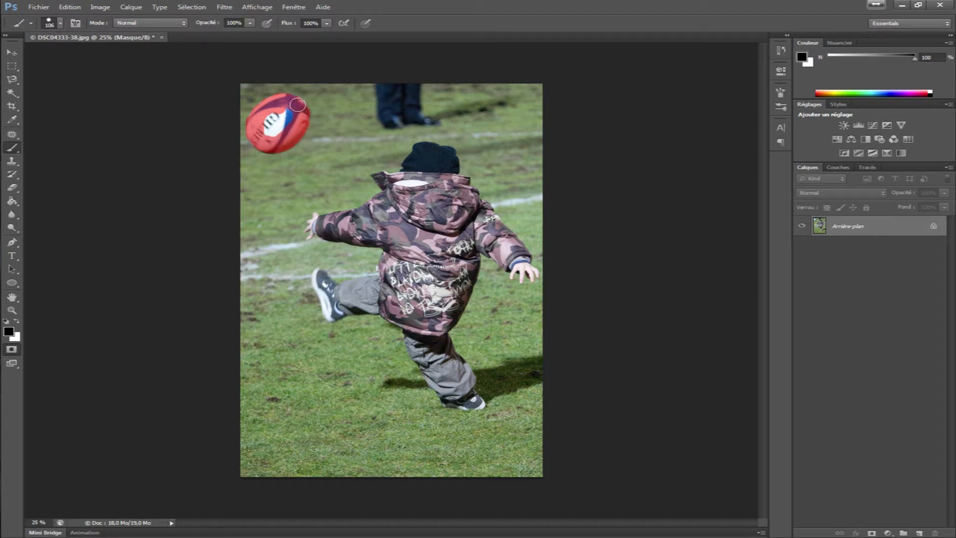
mouse_move(294, 102)
mouse_down()
mouse_move(275, 130)
mouse_move(270, 115)
mouse_up()
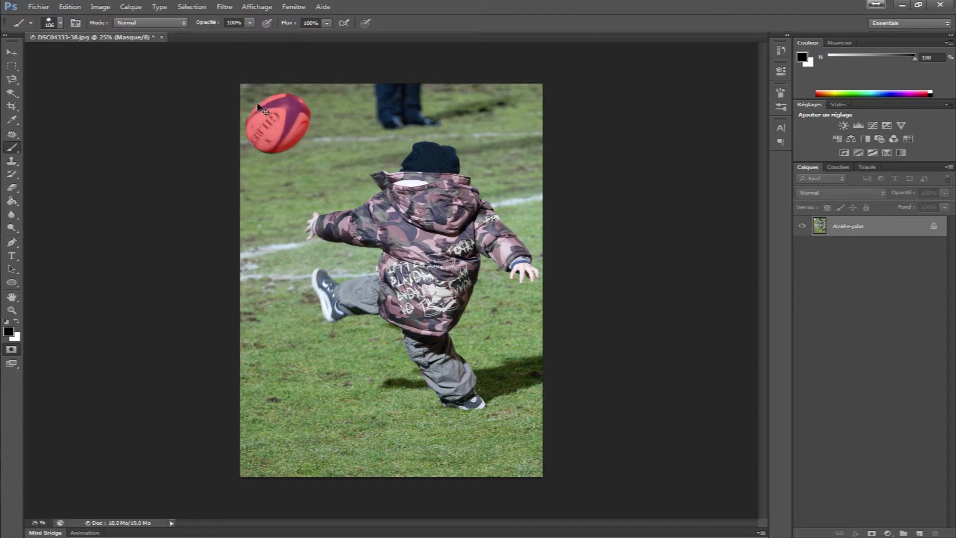
Reduce the brush size to 95 px and touch up the mask along the rugby ball's edges.
scroll(257, 104, up, 5)
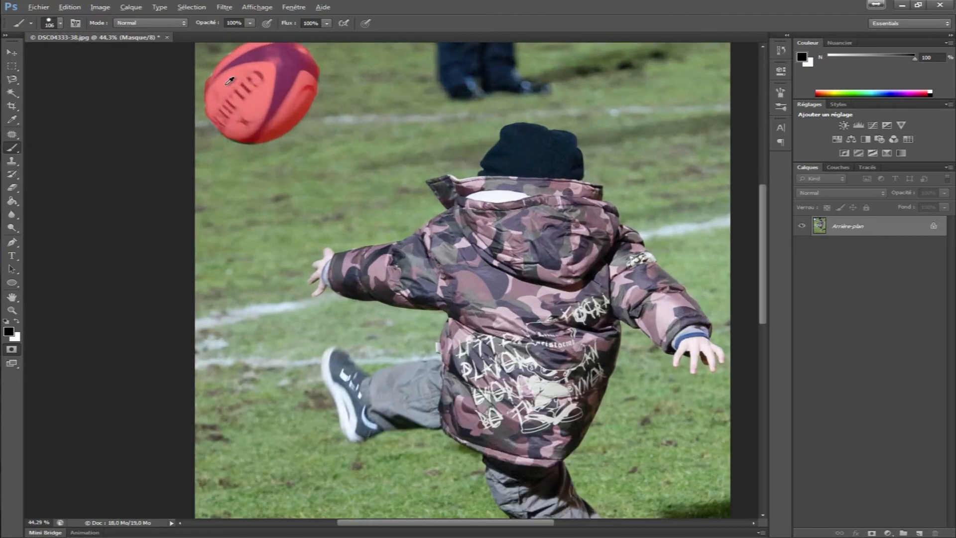
scroll(227, 85, up, 3)
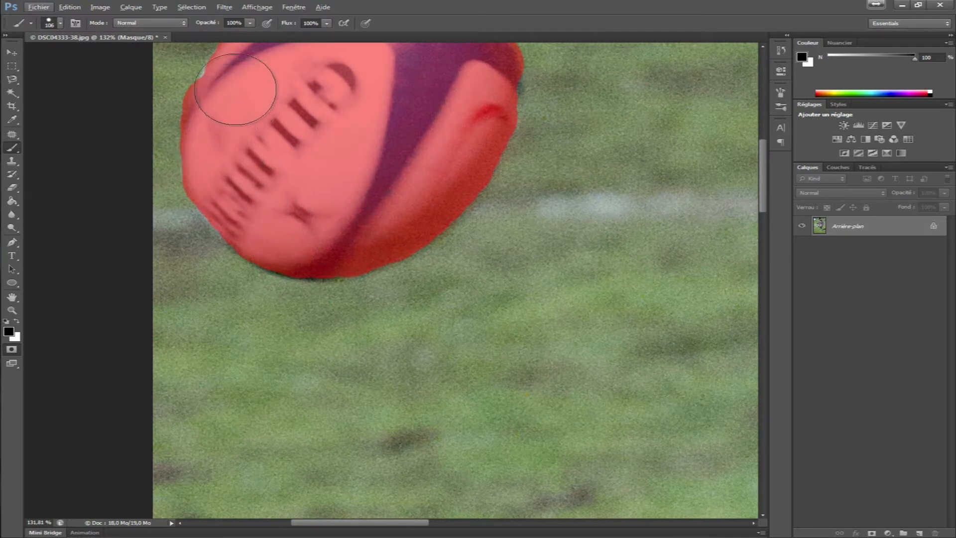
right_click(249, 101)
mouse_move(320, 122)
mouse_down()
mouse_move(267, 127)
mouse_move(316, 125)
mouse_up()
click(372, 66)
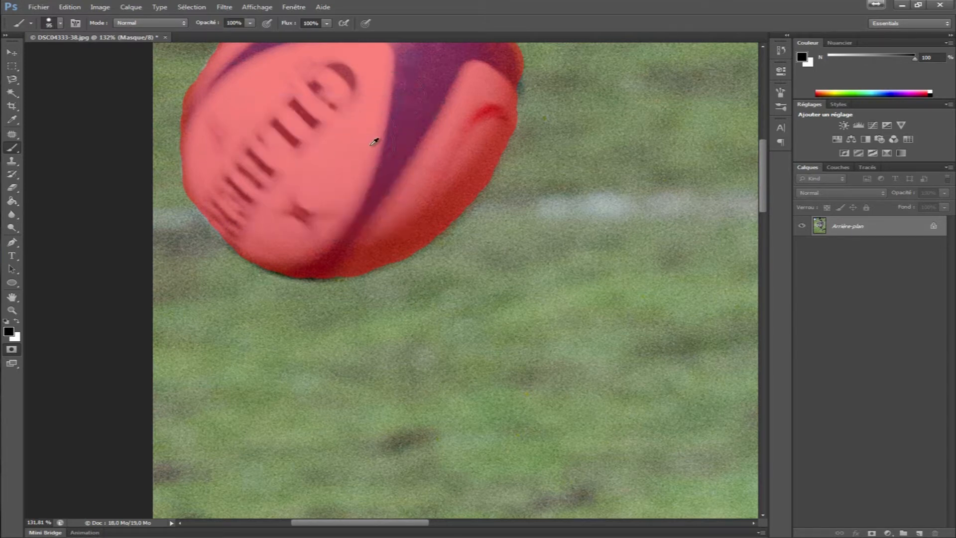
scroll(374, 142, down, 5)
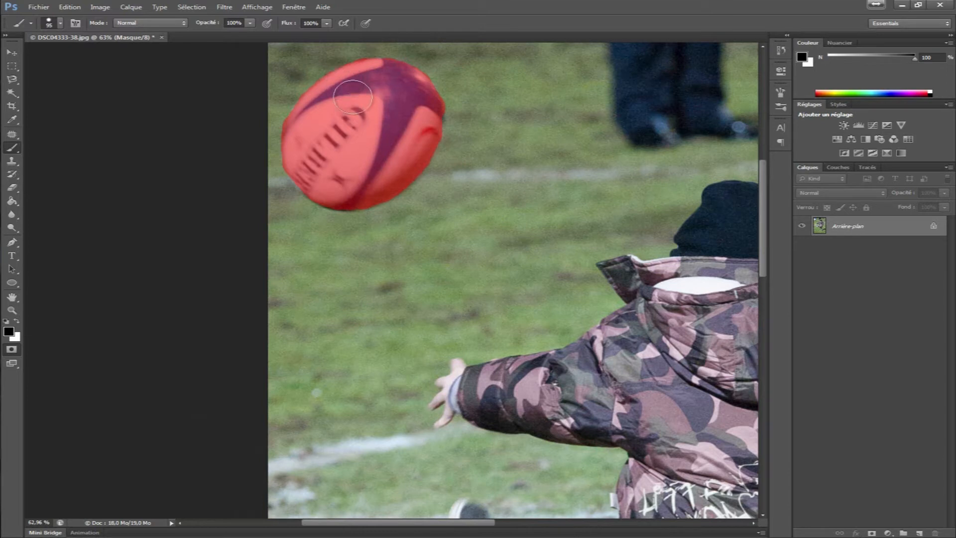
scroll(373, 90, up, 4)
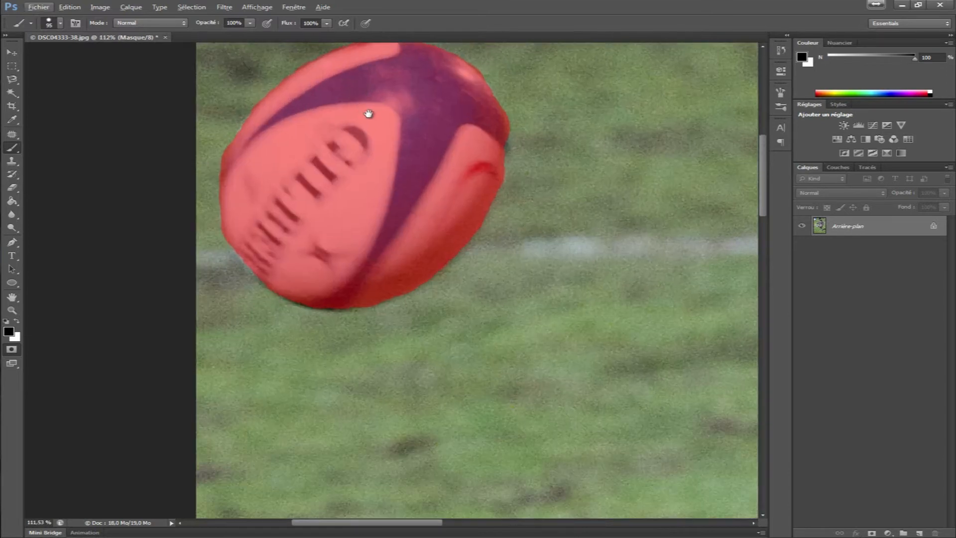
drag(445, 112, 343, 183)
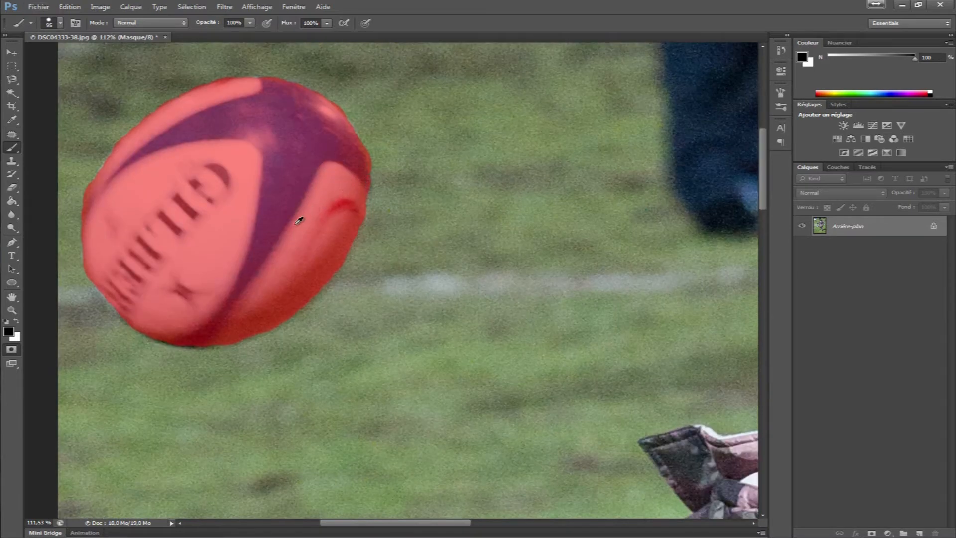
Paint the mask over the child's black hat, the jacket's hood and shoulders, and the upper part of the left sleeve.
scroll(334, 251, down, 7)
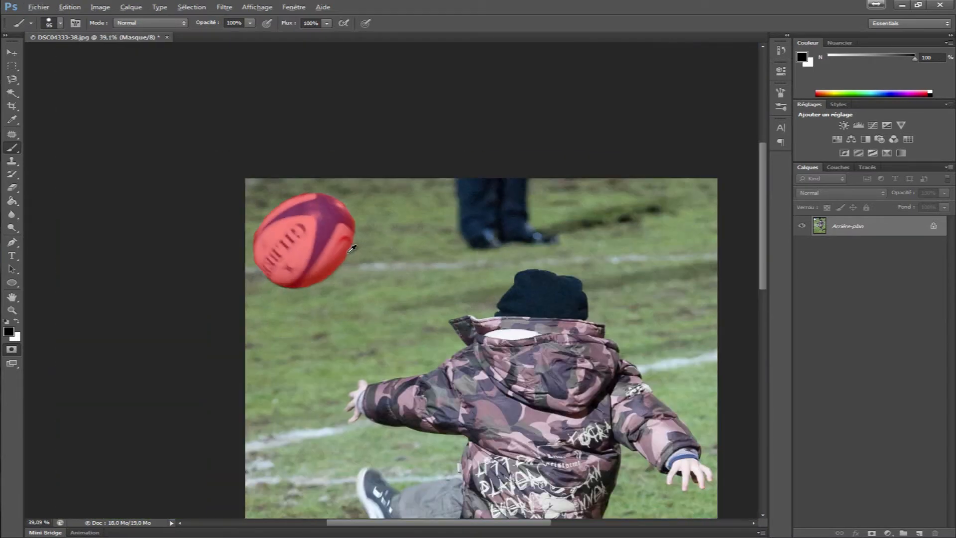
scroll(443, 209, up, 3)
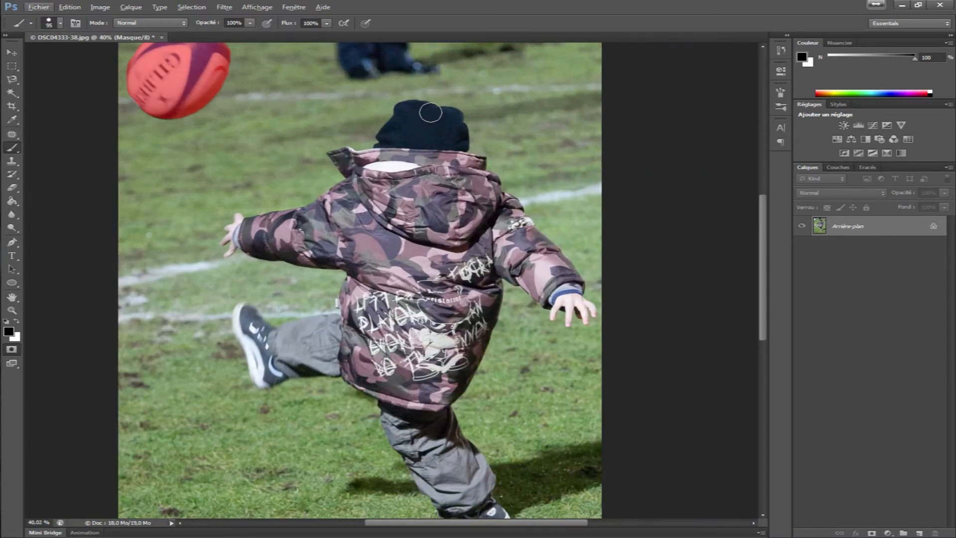
drag(429, 112, 407, 109)
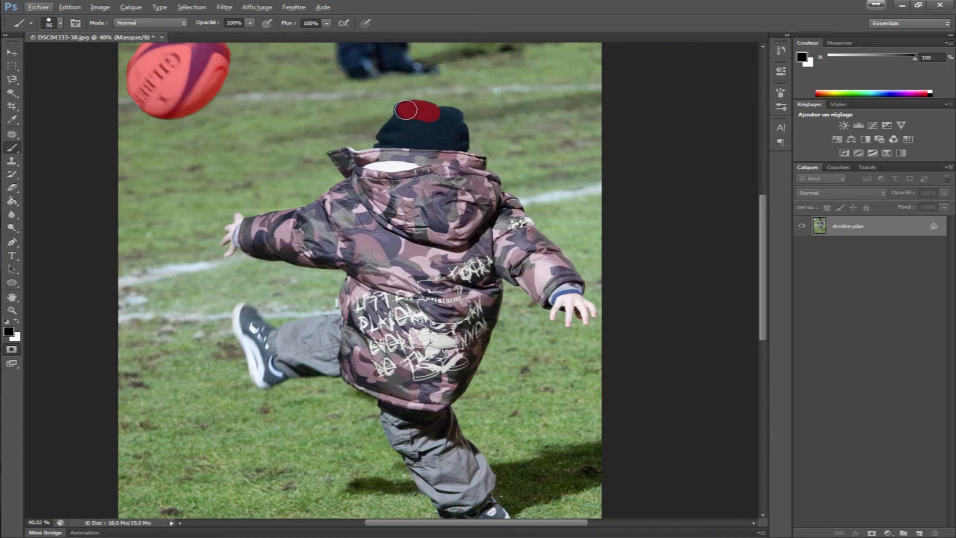
mouse_move(404, 110)
mouse_down()
mouse_move(386, 147)
mouse_move(447, 141)
mouse_move(421, 139)
mouse_move(404, 111)
mouse_move(454, 118)
mouse_move(445, 115)
mouse_move(442, 131)
mouse_move(449, 123)
mouse_move(457, 133)
mouse_move(457, 169)
mouse_move(476, 165)
mouse_move(343, 158)
mouse_move(356, 178)
mouse_move(353, 167)
mouse_move(431, 172)
mouse_move(383, 185)
mouse_move(367, 209)
mouse_move(393, 233)
mouse_move(395, 261)
mouse_move(395, 219)
mouse_move(433, 186)
mouse_move(463, 179)
mouse_move(437, 175)
mouse_move(495, 189)
mouse_move(424, 267)
mouse_move(475, 224)
mouse_move(413, 257)
mouse_move(448, 209)
mouse_move(406, 239)
mouse_move(388, 204)
mouse_move(354, 187)
mouse_move(269, 221)
mouse_up()
Enlarge the brush to 162 px and paint the mask over the jacket's back and right sleeve.
right_click(336, 243)
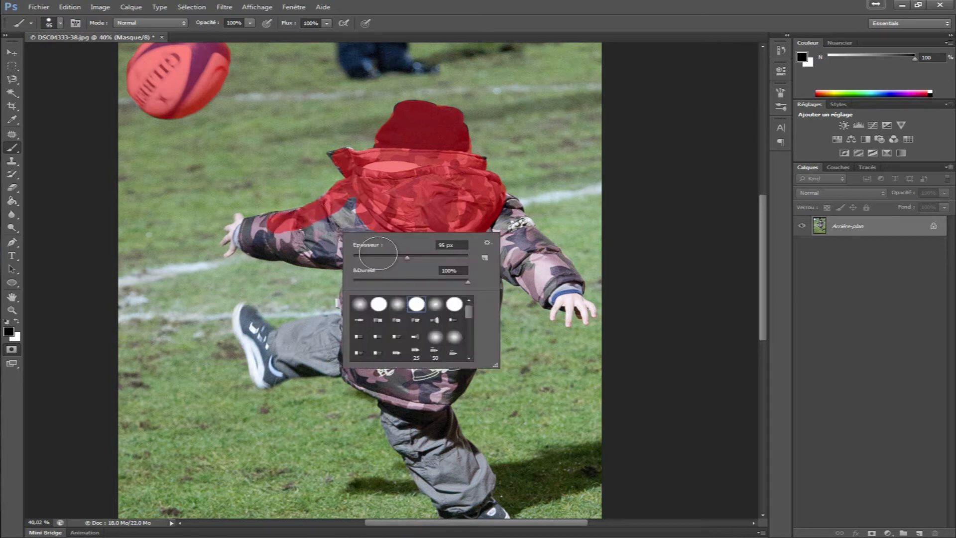
drag(379, 257, 428, 258)
key(Return)
mouse_move(319, 219)
mouse_down()
mouse_move(391, 264)
mouse_move(375, 260)
mouse_move(377, 347)
mouse_move(412, 257)
mouse_move(411, 345)
mouse_move(436, 304)
mouse_move(459, 224)
mouse_move(476, 257)
mouse_move(473, 223)
mouse_move(457, 349)
mouse_move(426, 390)
mouse_move(360, 365)
mouse_move(373, 240)
mouse_move(395, 353)
mouse_move(426, 361)
mouse_move(501, 213)
mouse_move(512, 243)
mouse_move(546, 279)
mouse_move(527, 242)
mouse_move(519, 237)
mouse_move(560, 281)
mouse_move(471, 242)
mouse_up()
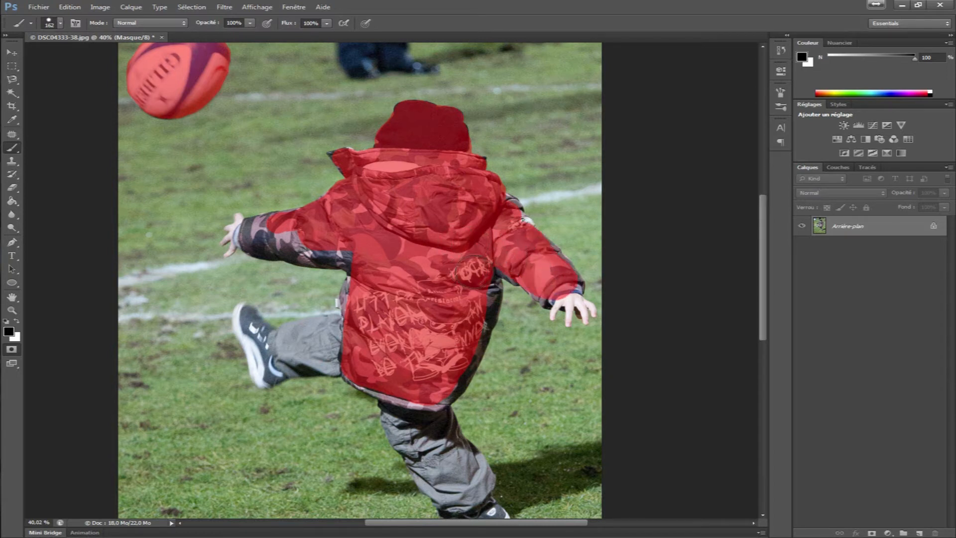
drag(473, 305, 464, 338)
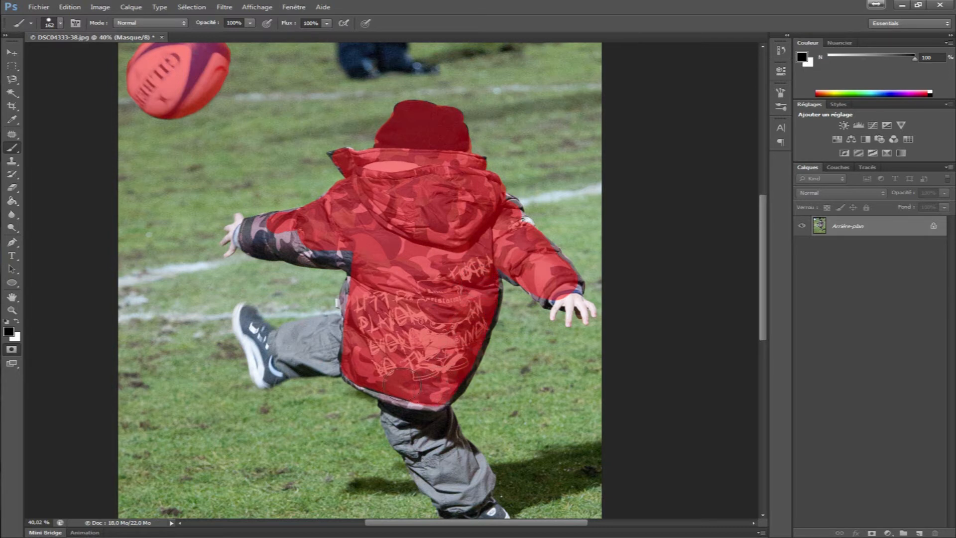
Paint the mask over the raised leg, the rest of the left sleeve and the standing leg.
mouse_move(361, 361)
mouse_down()
mouse_move(326, 334)
mouse_move(273, 348)
mouse_move(357, 349)
mouse_move(323, 368)
mouse_move(286, 371)
mouse_move(261, 358)
mouse_move(254, 331)
mouse_move(334, 337)
mouse_up()
mouse_move(322, 250)
mouse_down()
mouse_move(249, 233)
mouse_move(279, 233)
mouse_up()
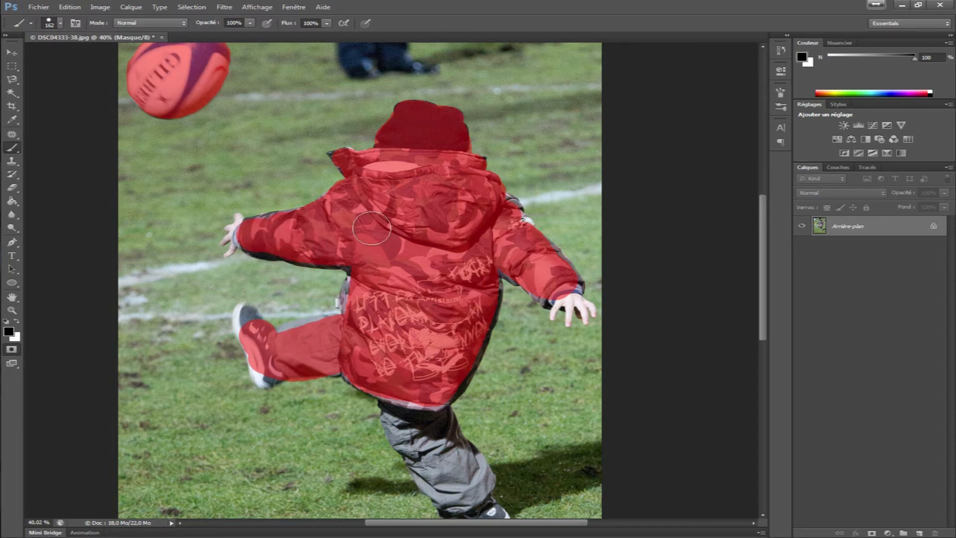
mouse_move(438, 380)
mouse_down()
mouse_move(426, 273)
mouse_move(431, 378)
mouse_move(475, 398)
mouse_move(476, 368)
mouse_move(448, 344)
mouse_move(419, 282)
mouse_up()
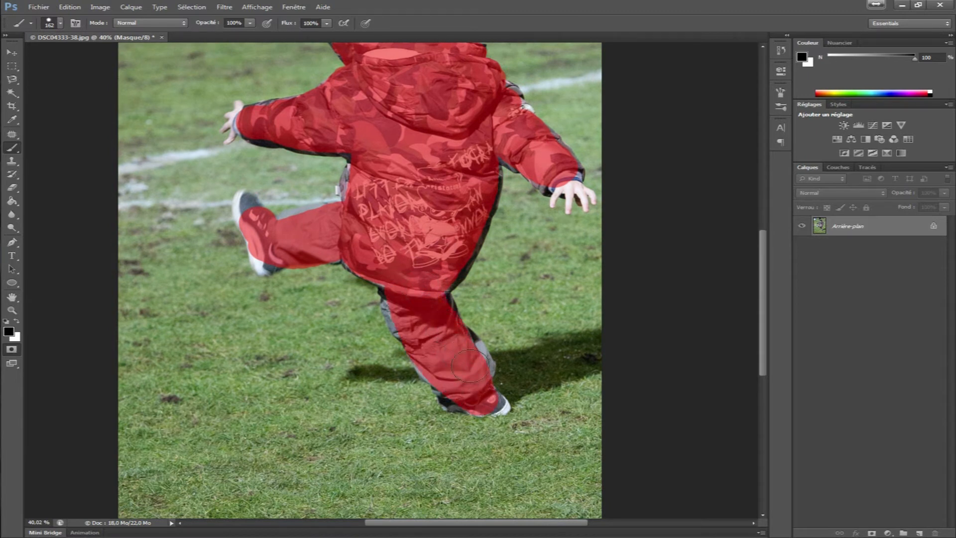
mouse_move(424, 333)
mouse_down()
mouse_move(403, 323)
mouse_move(401, 303)
mouse_up()
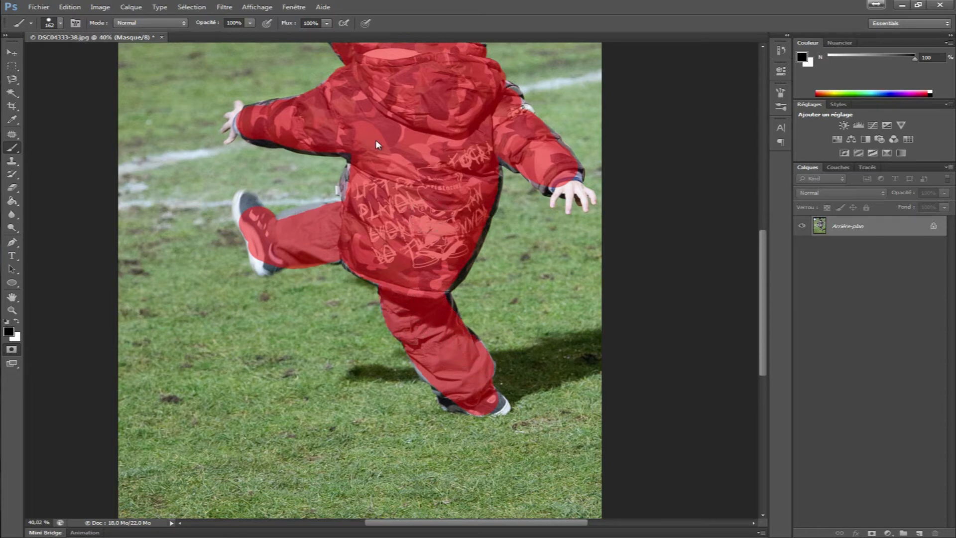
Reduce the brush size to 47 px and mask the left sleeve's edges, the left hand, the raised shoe and the jacket's remaining edges.
right_click(386, 166)
drag(433, 190, 427, 190)
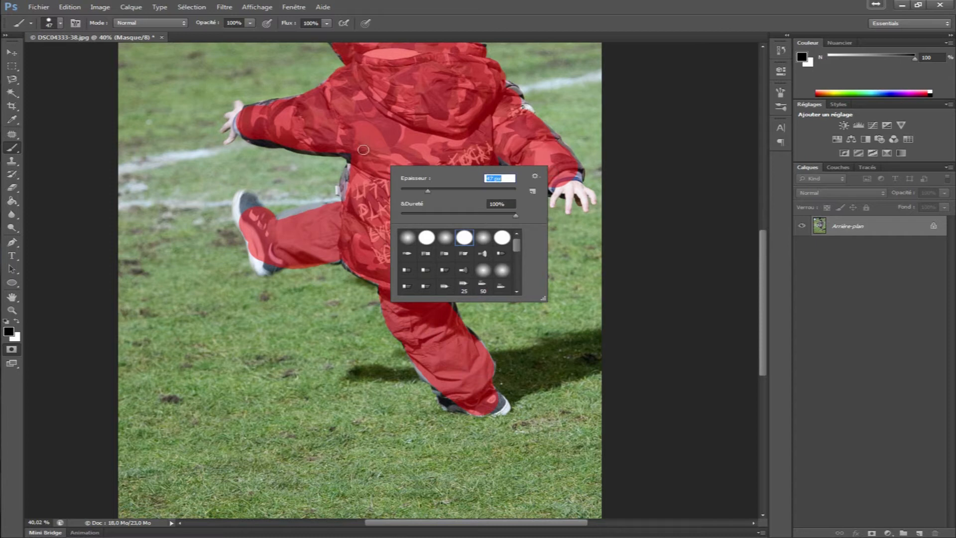
key(Return)
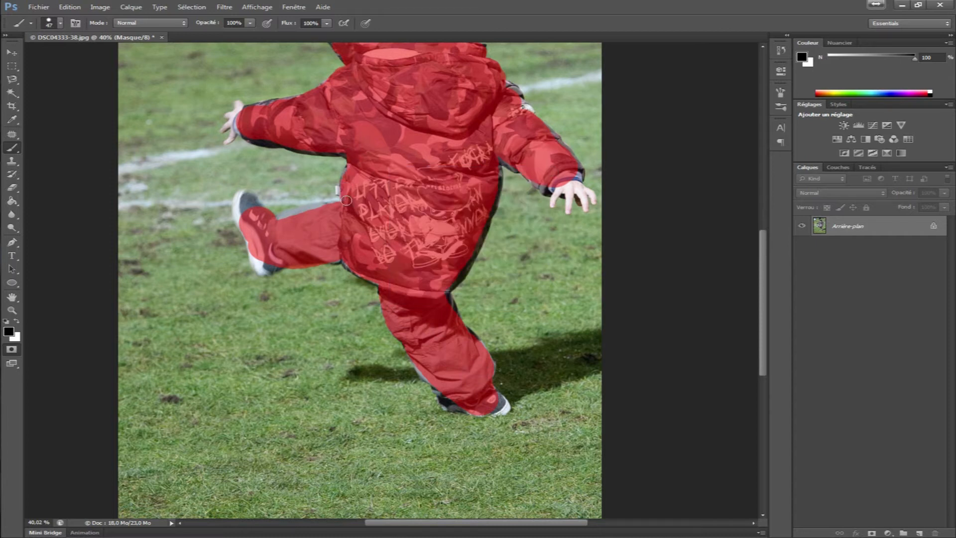
mouse_move(324, 150)
mouse_down()
mouse_move(235, 130)
mouse_move(246, 107)
mouse_move(289, 102)
mouse_up()
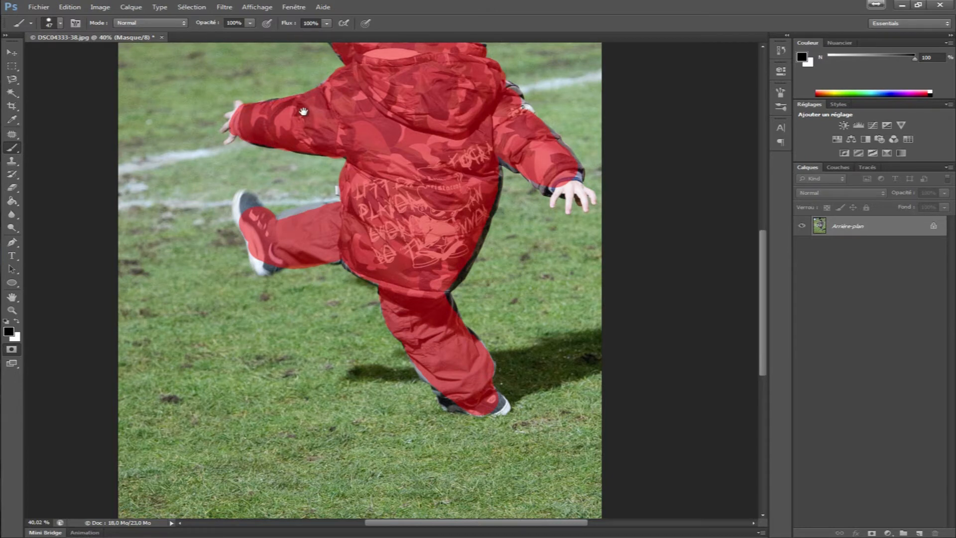
mouse_move(340, 79)
mouse_down()
mouse_move(333, 164)
mouse_move(346, 130)
mouse_move(325, 126)
mouse_up()
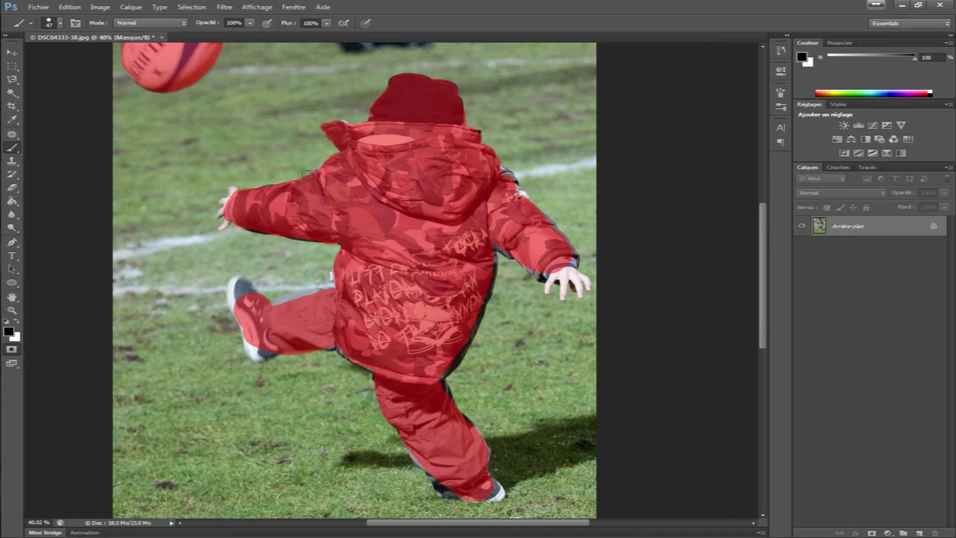
mouse_move(231, 192)
mouse_down()
mouse_move(215, 216)
mouse_move(229, 211)
mouse_move(220, 234)
mouse_up()
mouse_move(259, 301)
mouse_down()
mouse_move(238, 276)
mouse_move(232, 304)
mouse_move(242, 289)
mouse_move(239, 326)
mouse_move(254, 356)
mouse_move(282, 348)
mouse_move(246, 335)
mouse_up()
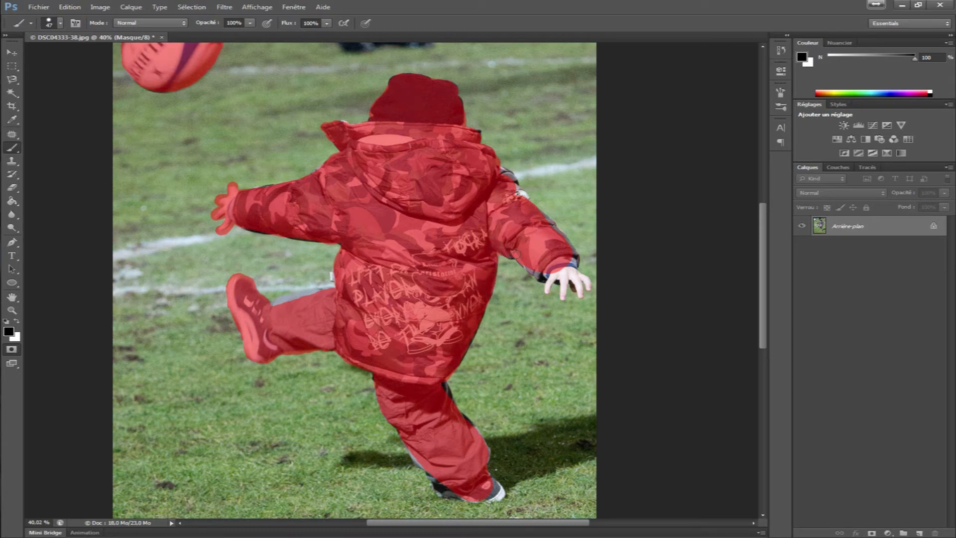
Complete the mask over the right cuff and hand, the right shoulder, the hat's edge, and the standing leg and shoe.
mouse_move(537, 273)
mouse_down()
mouse_move(548, 278)
mouse_move(546, 294)
mouse_move(557, 271)
mouse_move(562, 296)
mouse_move(564, 275)
mouse_move(580, 299)
mouse_move(574, 273)
mouse_move(588, 288)
mouse_move(572, 263)
mouse_up()
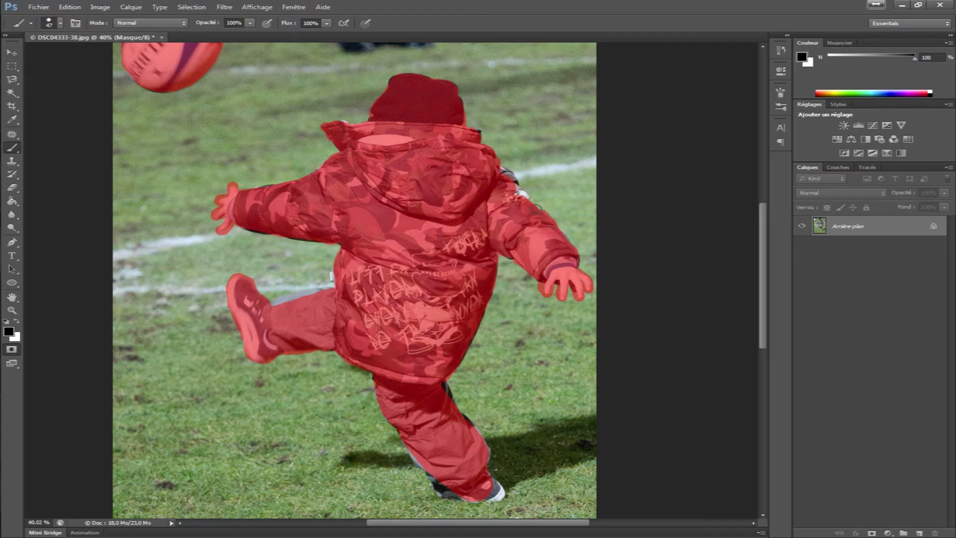
mouse_move(515, 186)
mouse_down()
mouse_move(523, 196)
mouse_move(504, 172)
mouse_up()
drag(428, 80, 393, 83)
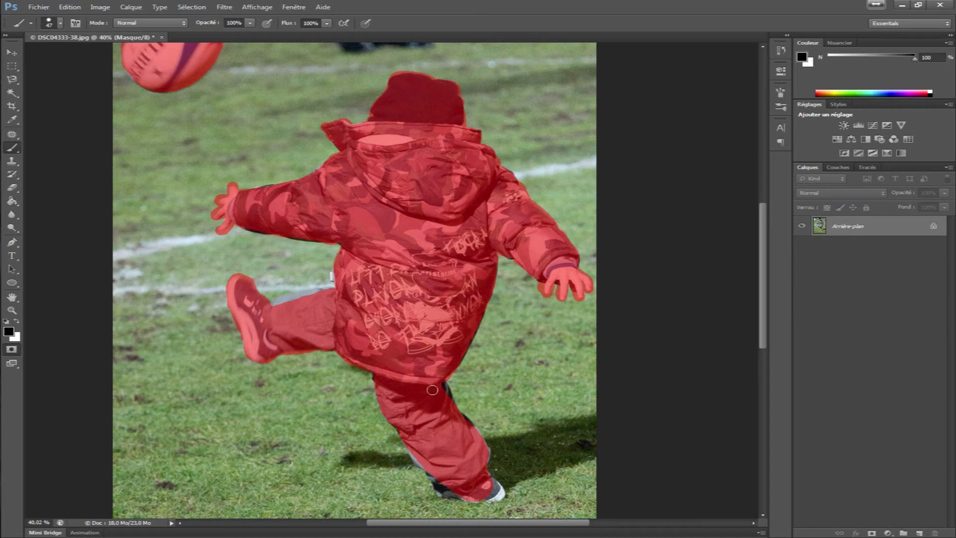
mouse_move(441, 384)
mouse_down()
mouse_move(485, 450)
mouse_move(486, 477)
mouse_move(499, 494)
mouse_move(443, 493)
mouse_move(429, 472)
mouse_move(448, 485)
mouse_up()
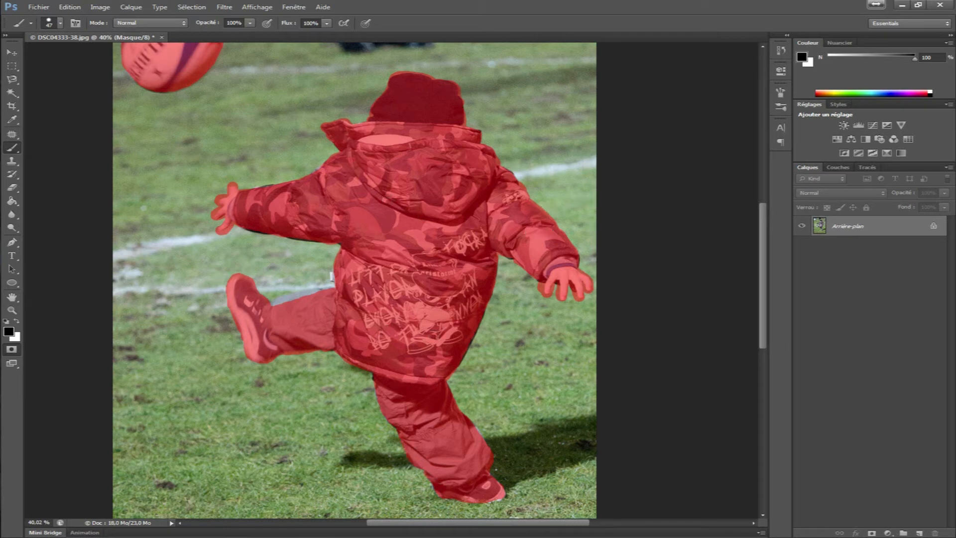
scroll(354, 281, up, 1)
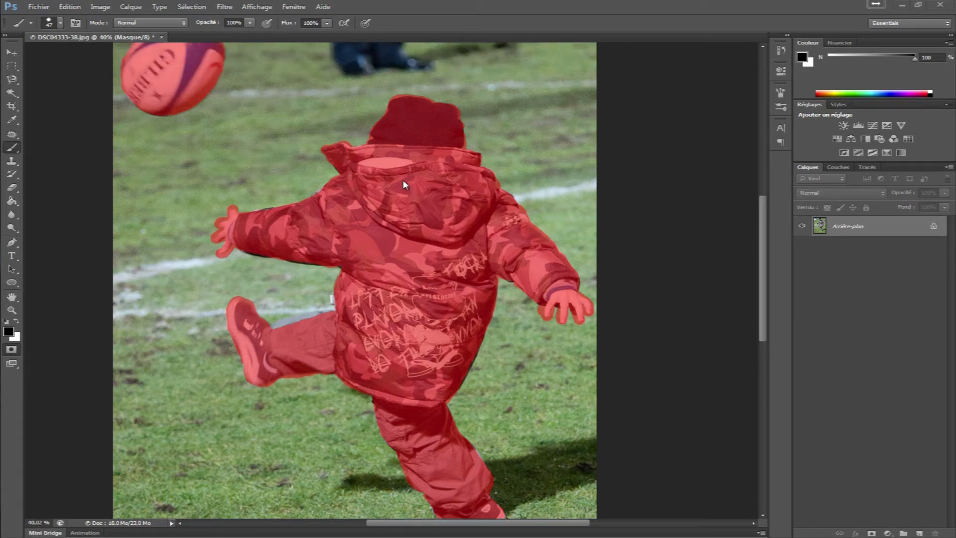
scroll(406, 181, down, 4)
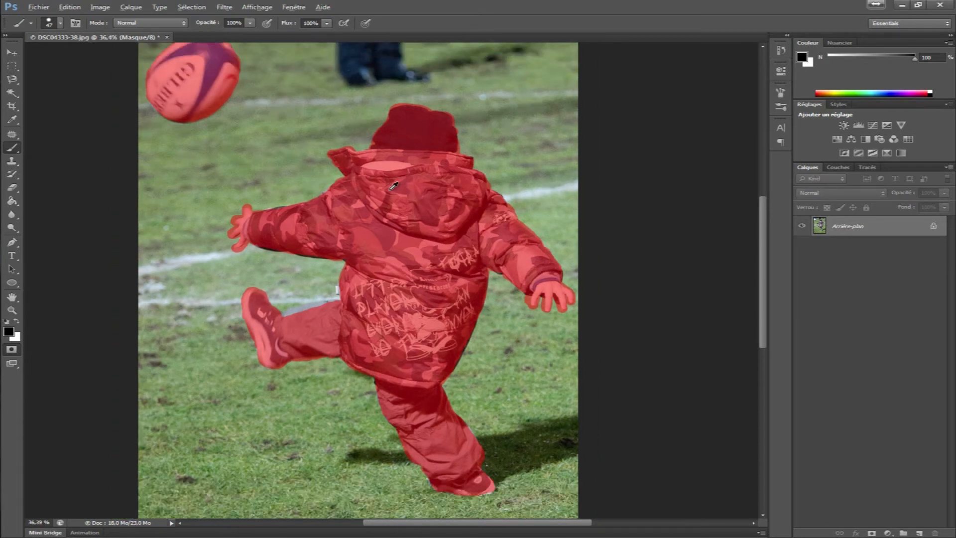
scroll(388, 190, up, 1)
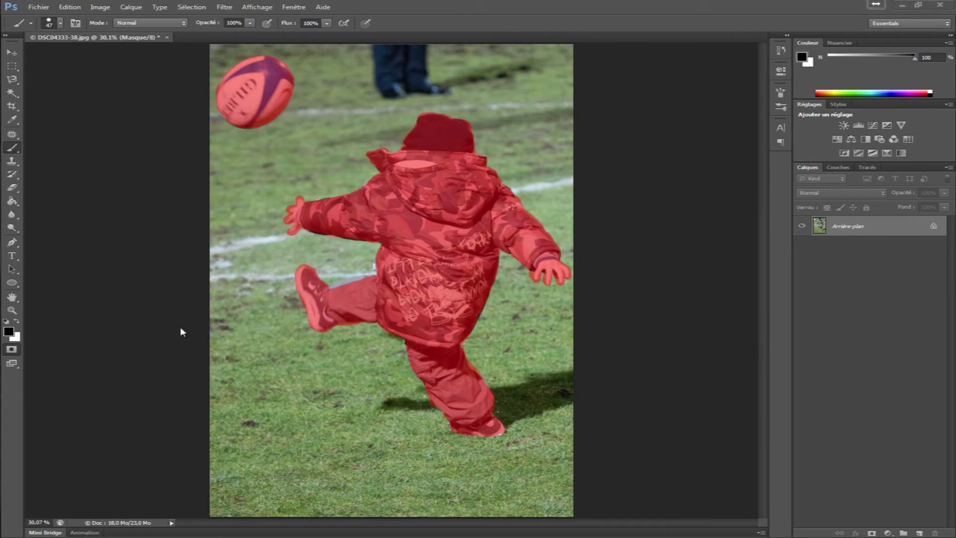
Leave Quick Mask mode and invert the resulting selection so that the ball and the child are selected.
click(12, 352)
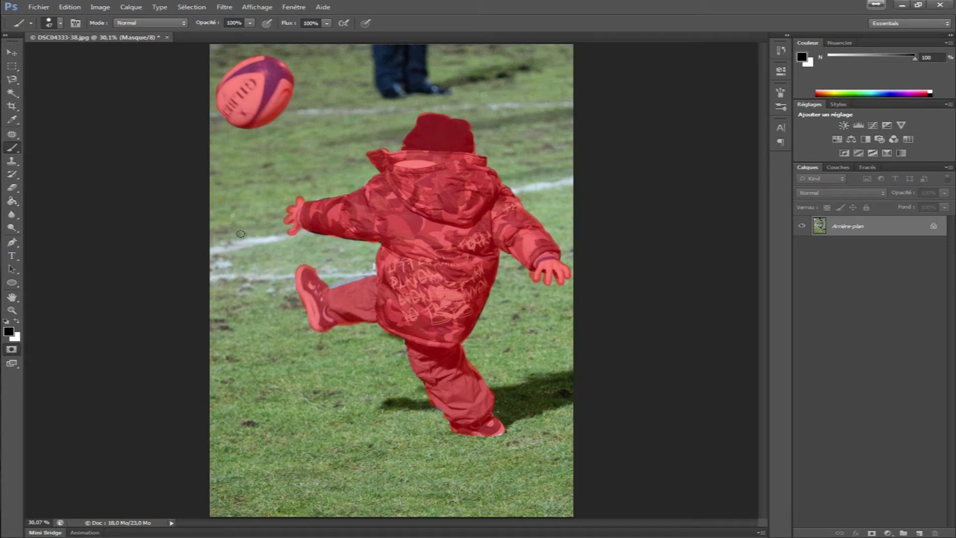
key(q)
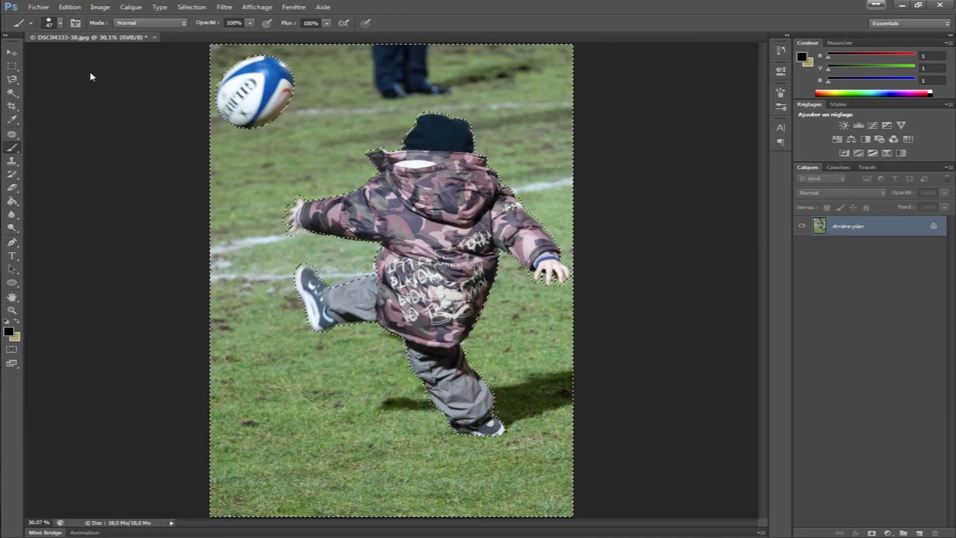
click(12, 66)
right_click(400, 192)
click(444, 212)
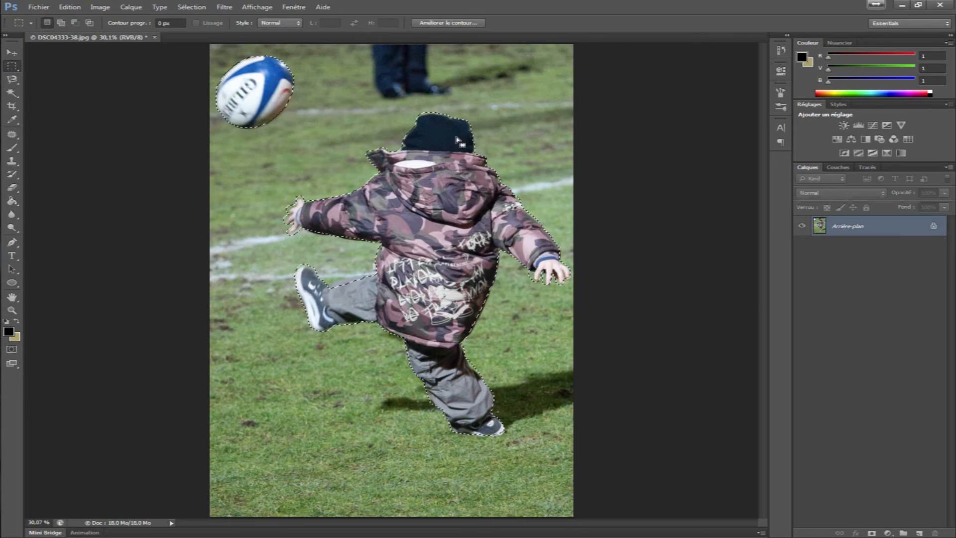
Copy the ball and child to a new layer and desaturate the background layer with a Hue/Saturation adjustment at saturation -100.
right_click(449, 183)
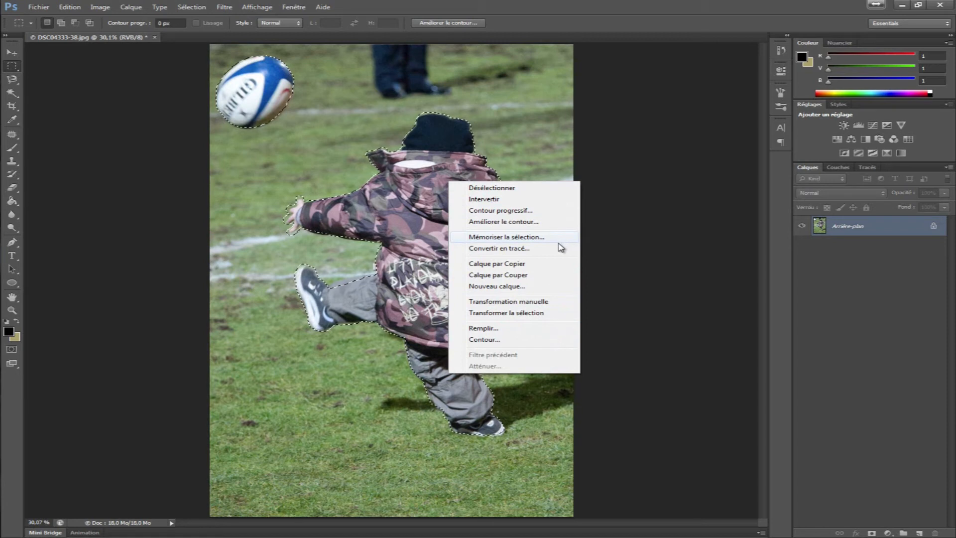
click(537, 265)
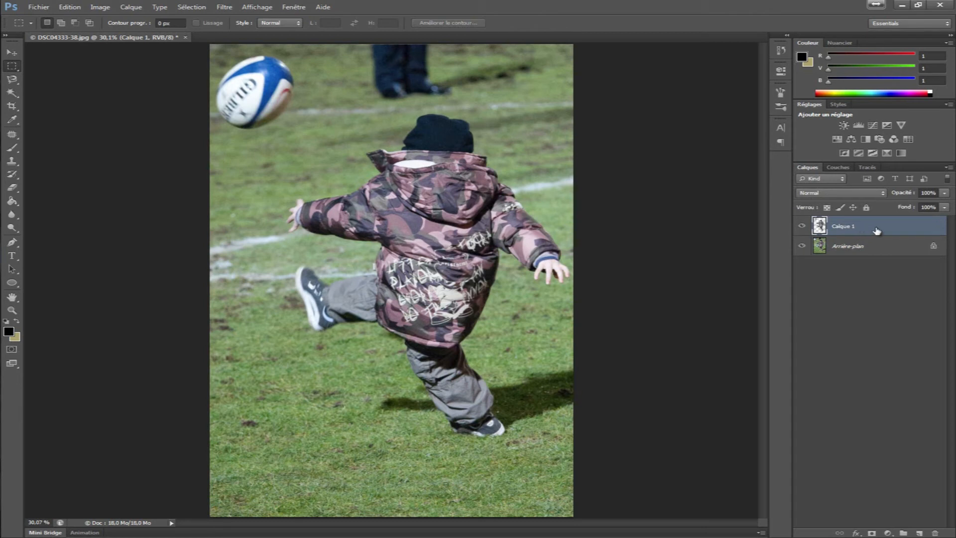
click(859, 246)
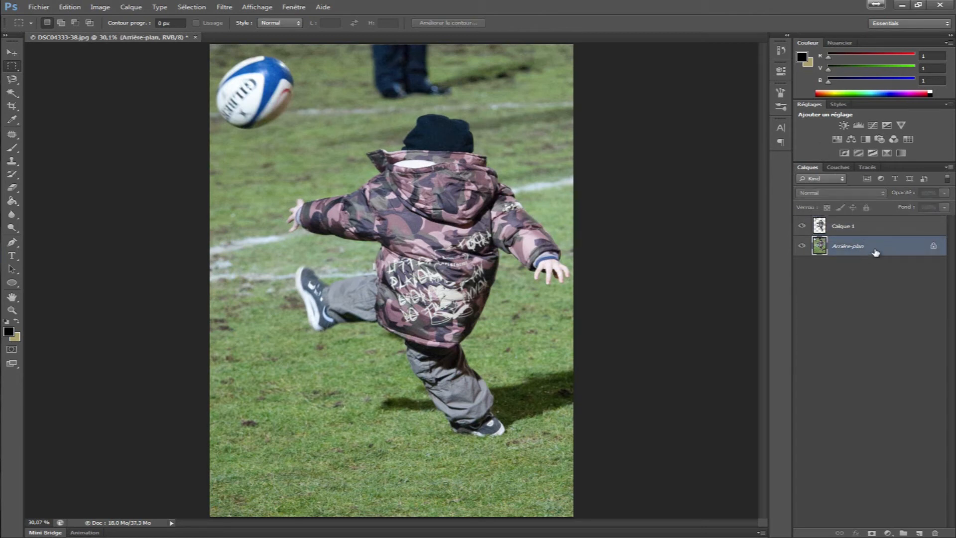
click(836, 140)
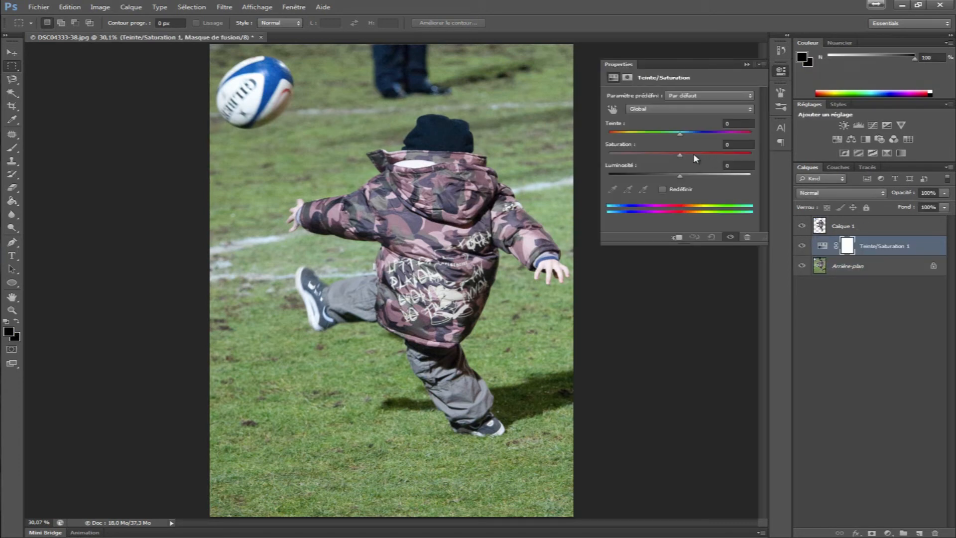
drag(681, 154, 608, 155)
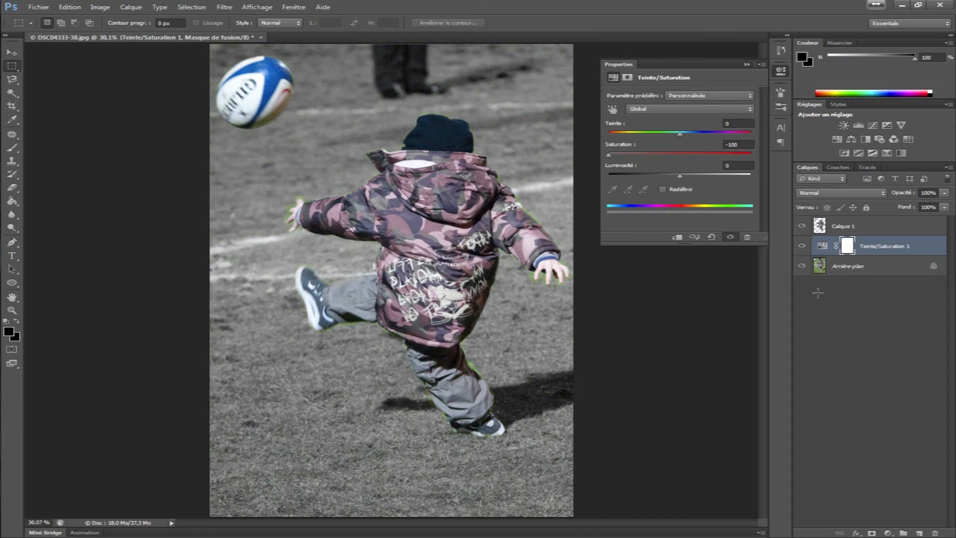
click(746, 65)
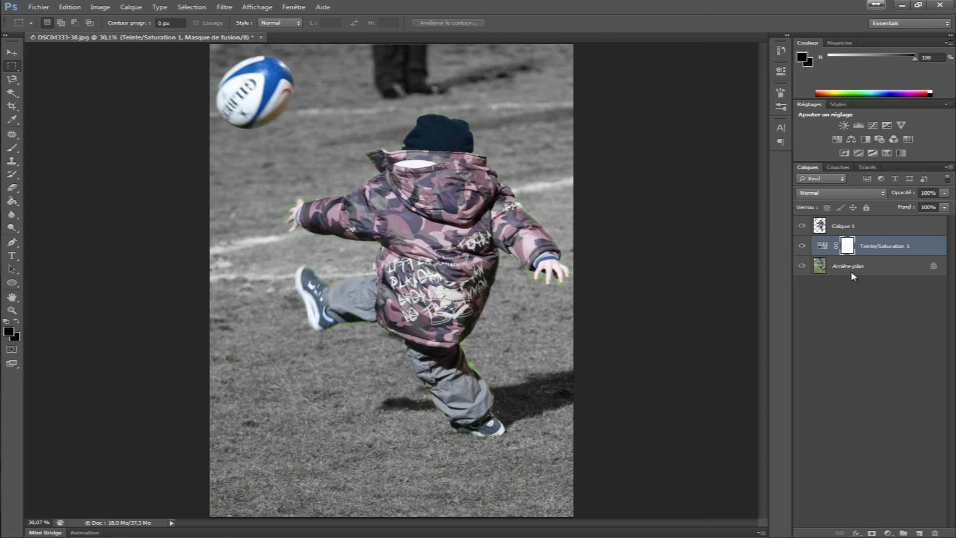
Delete the Hue/Saturation adjustment layer and undo back to the active selection on the single background layer.
key(Delete)
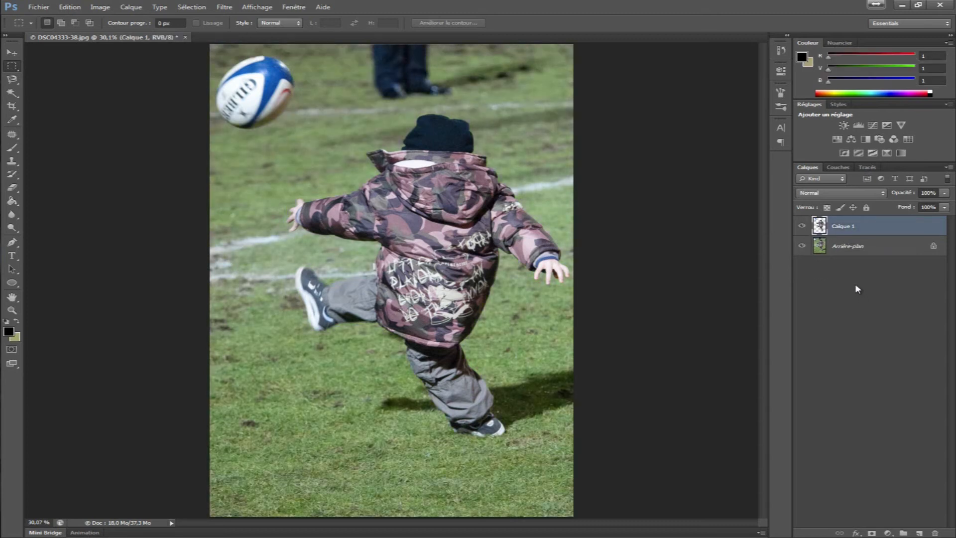
key(ctrl+alt+z)
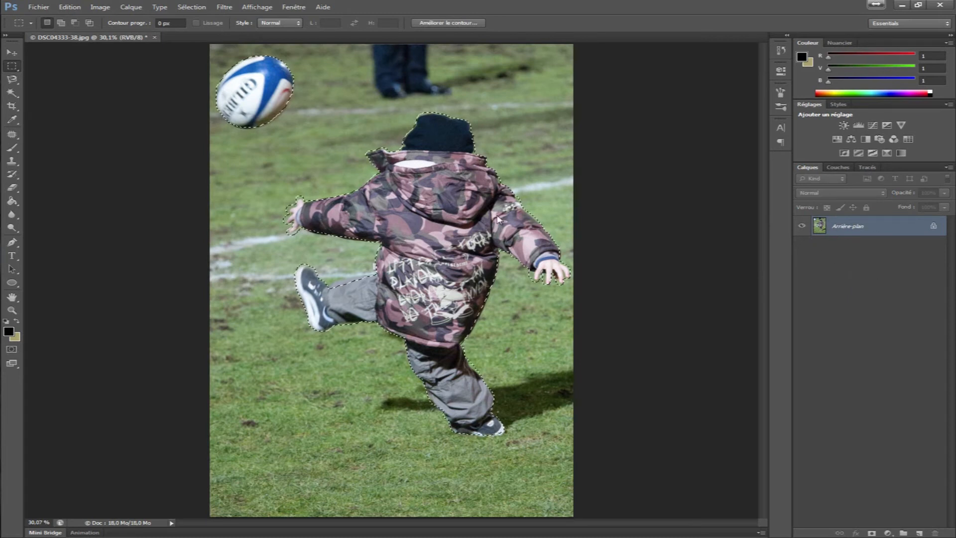
Invert the selection to cover the surroundings and add a Hue/Saturation adjustment layer with saturation -100.
right_click(437, 183)
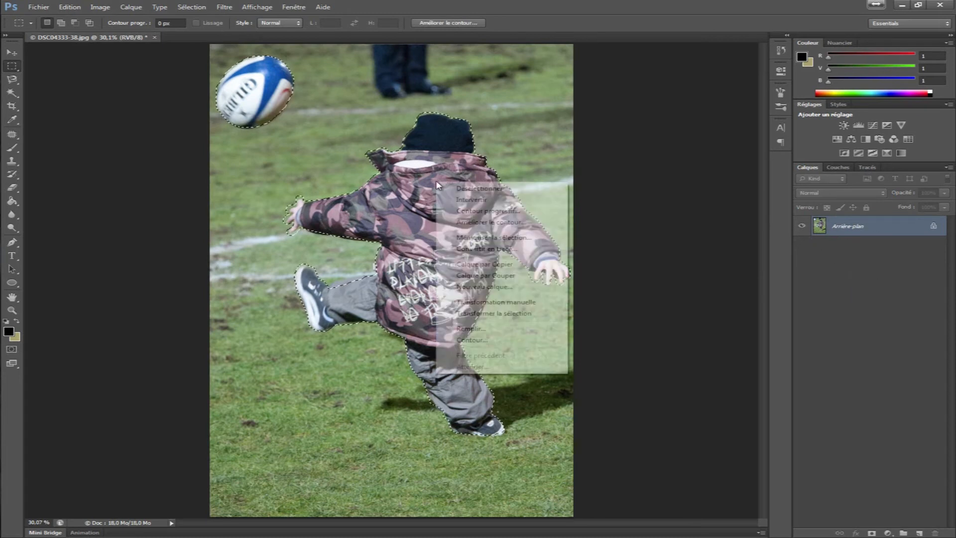
click(490, 199)
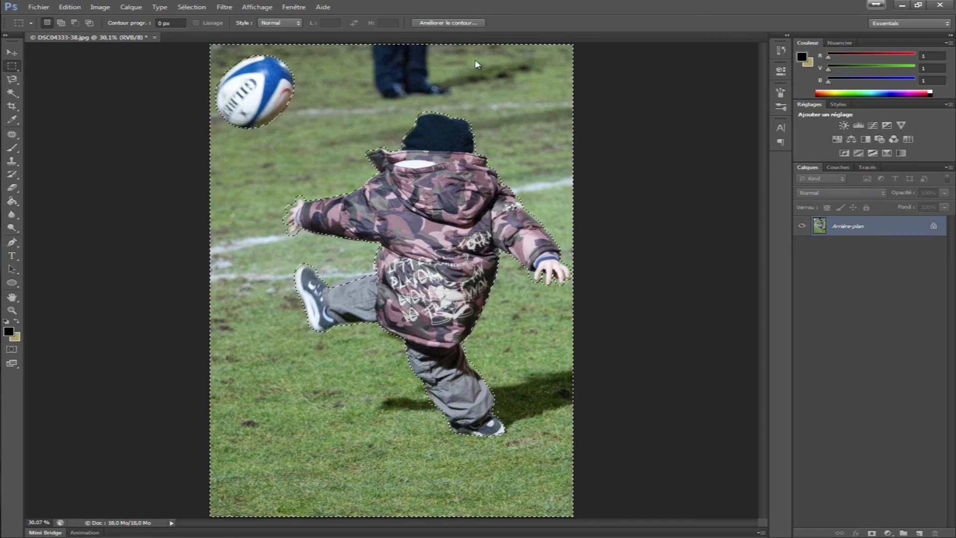
click(836, 139)
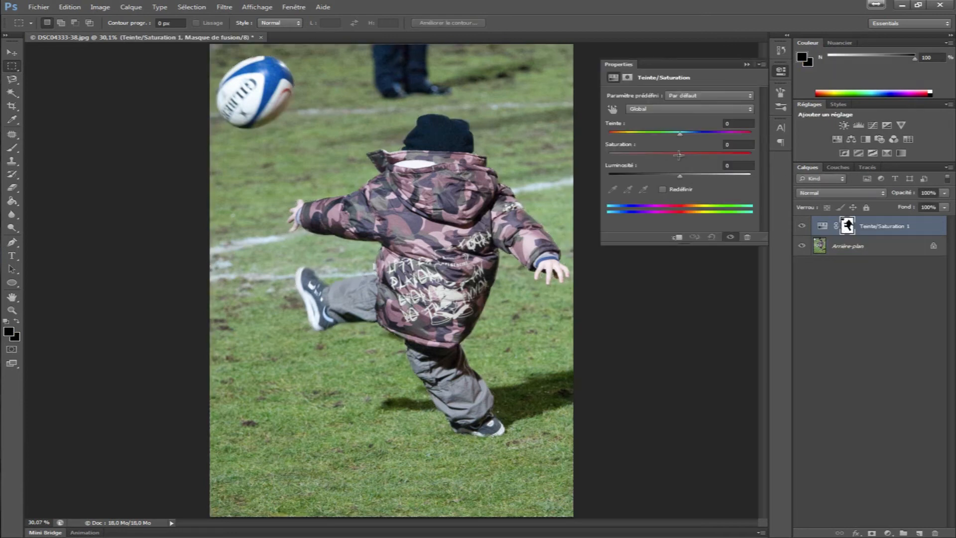
drag(678, 154, 608, 154)
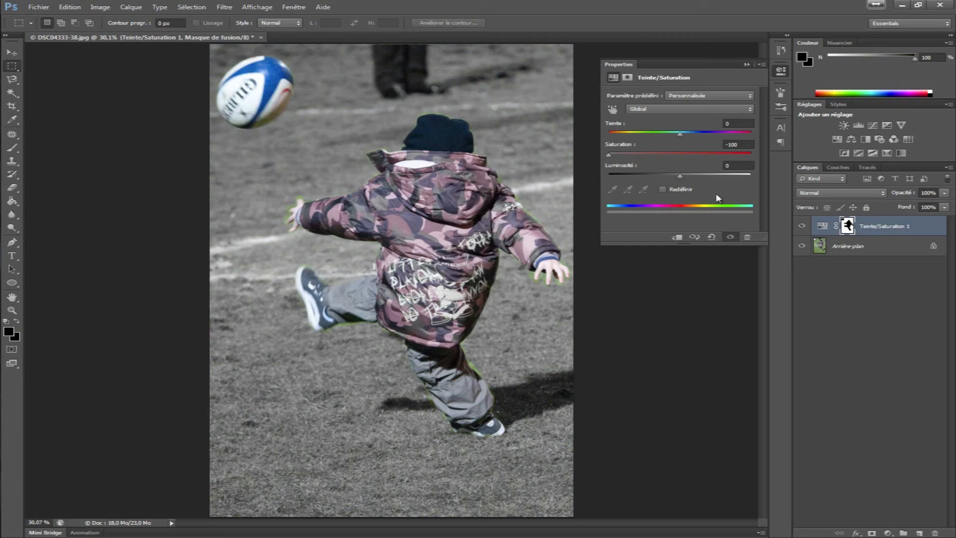
click(781, 70)
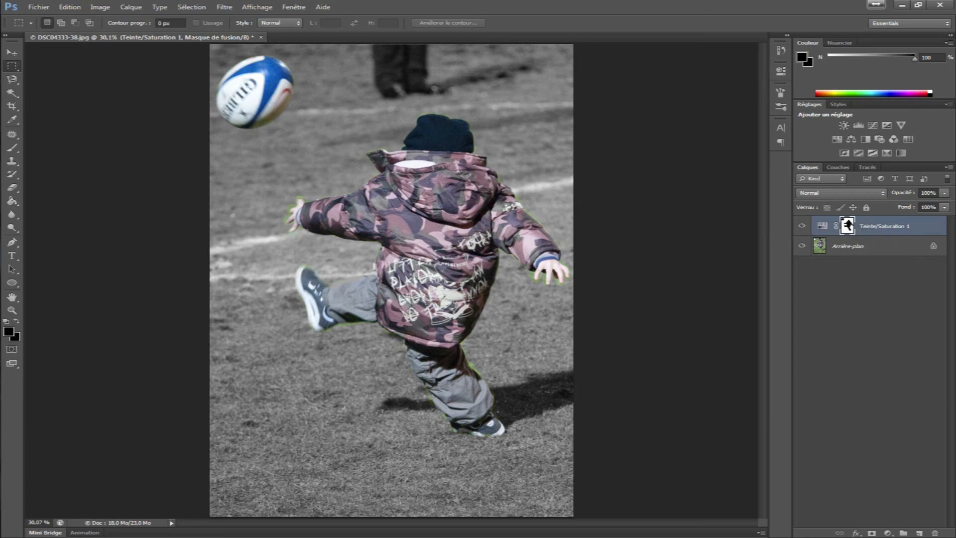
Set the foreground colour to white (ffffff) and brush the adjustment layer's mask along the child's outline to remove the green fringe.
click(803, 57)
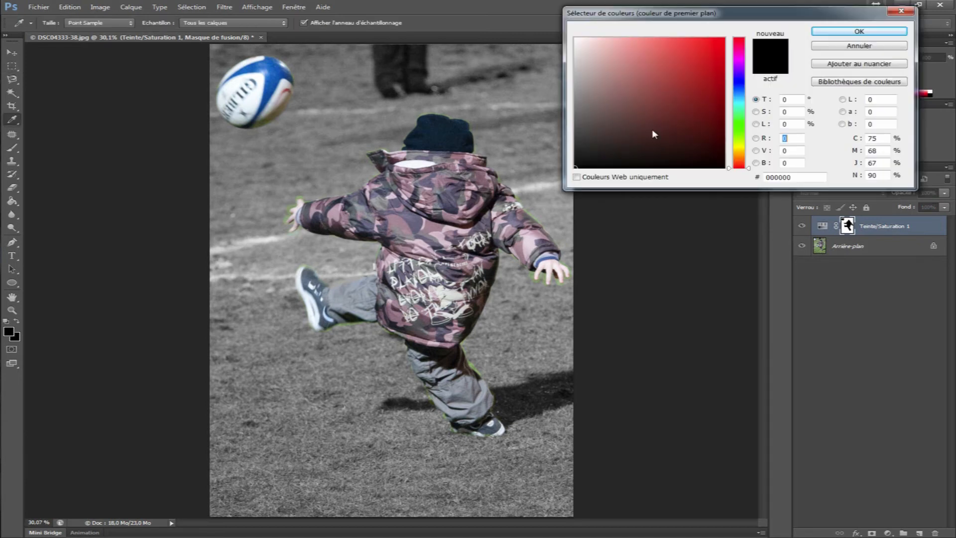
drag(606, 58, 529, 18)
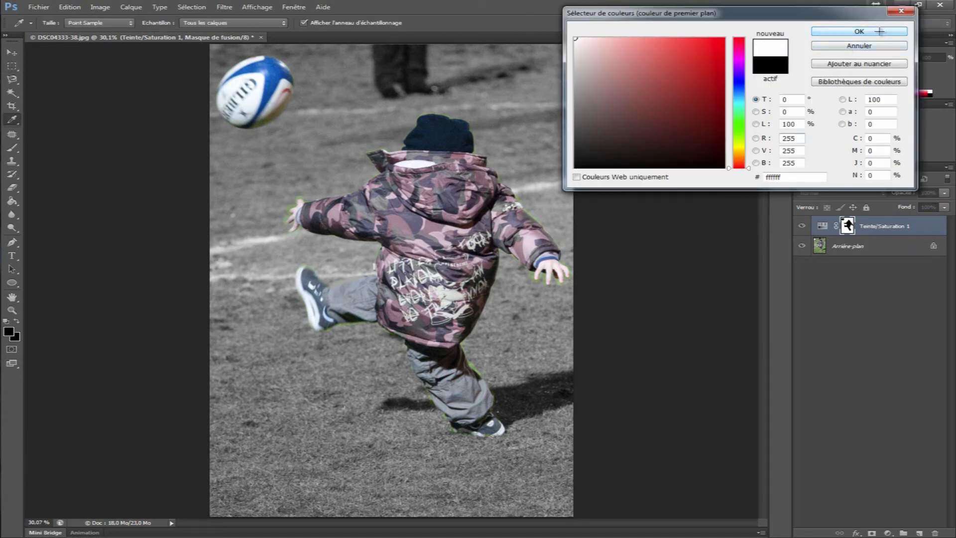
click(859, 31)
click(12, 147)
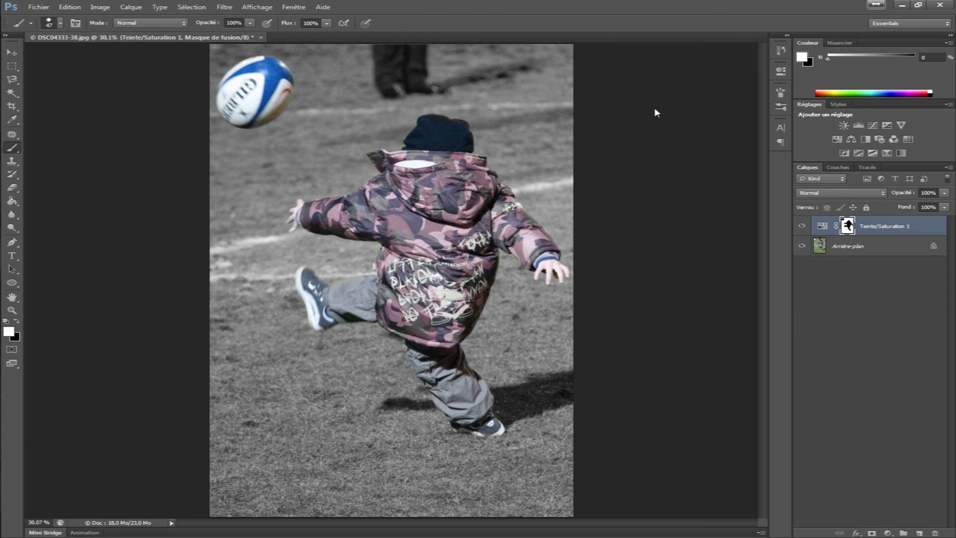
Set the foreground colour to black (000000) for brushing on the Hue/Saturation layer mask.
click(801, 57)
drag(682, 93, 575, 167)
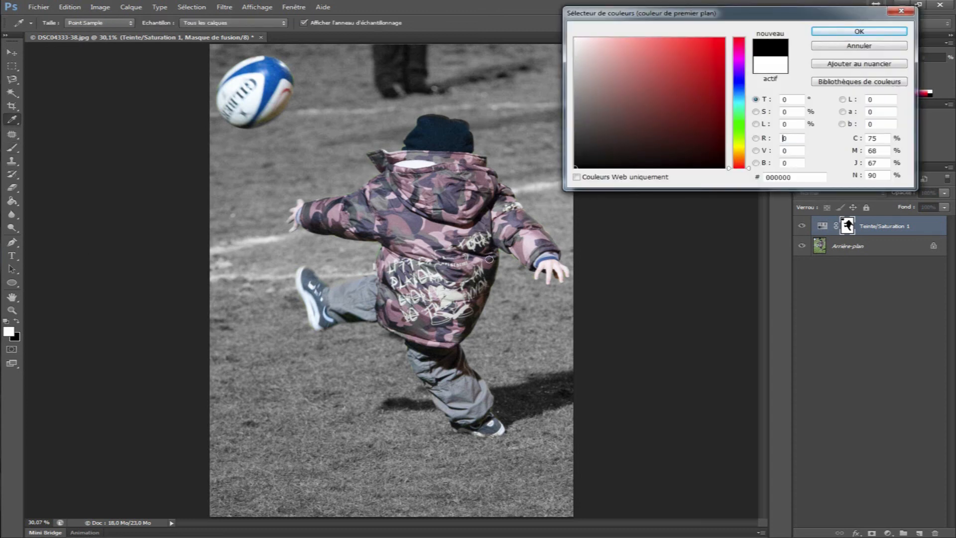
click(864, 30)
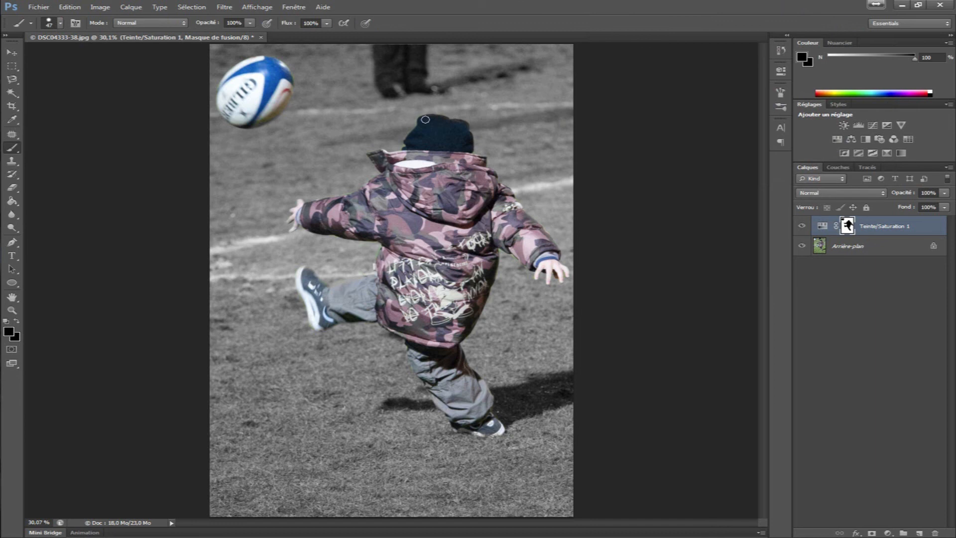